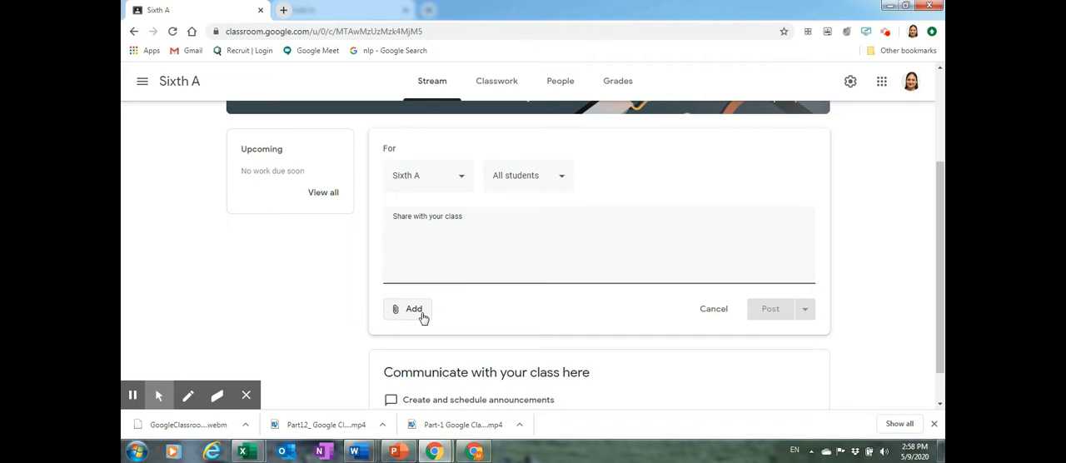
# Write the class announcement "Welcome dear Students to the new Academic Year." for all Sixth A students
pyautogui.click(424, 231)
pyautogui.write('Welvo')
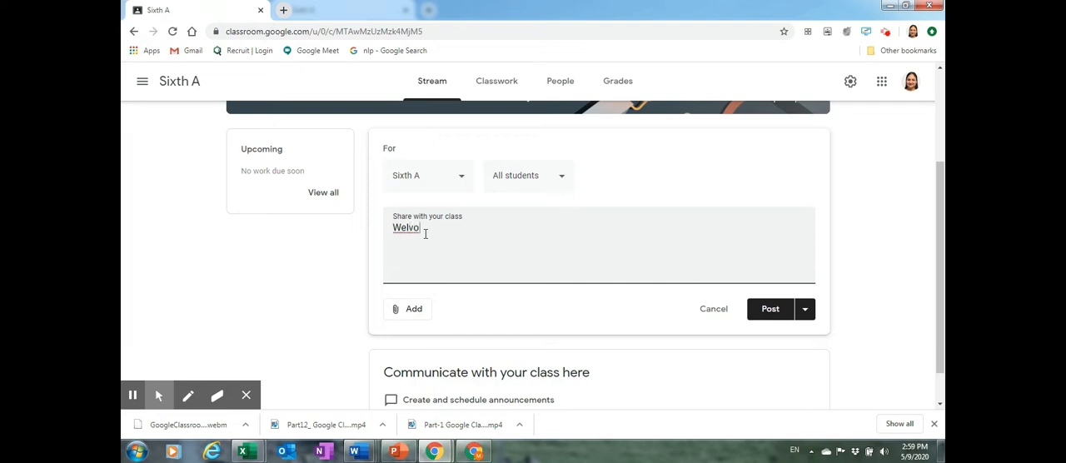
pyautogui.press('BackSpace')
pyautogui.write('come dear Studeny')
pyautogui.press('BackSpace')
pyautogui.write('ts to the new Ac')
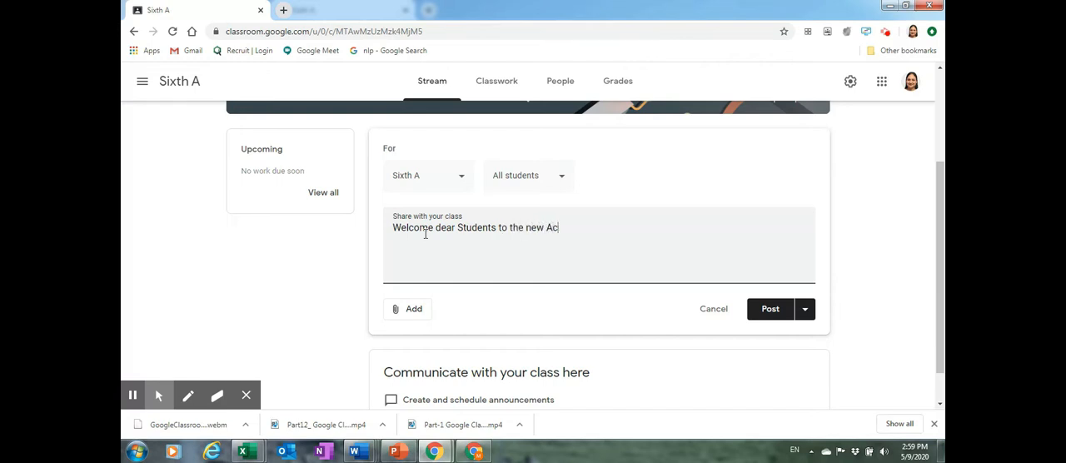
pyautogui.write('ademic T')
pyautogui.press('BackSpace')
pyautogui.write('y')
pyautogui.write('Year.')
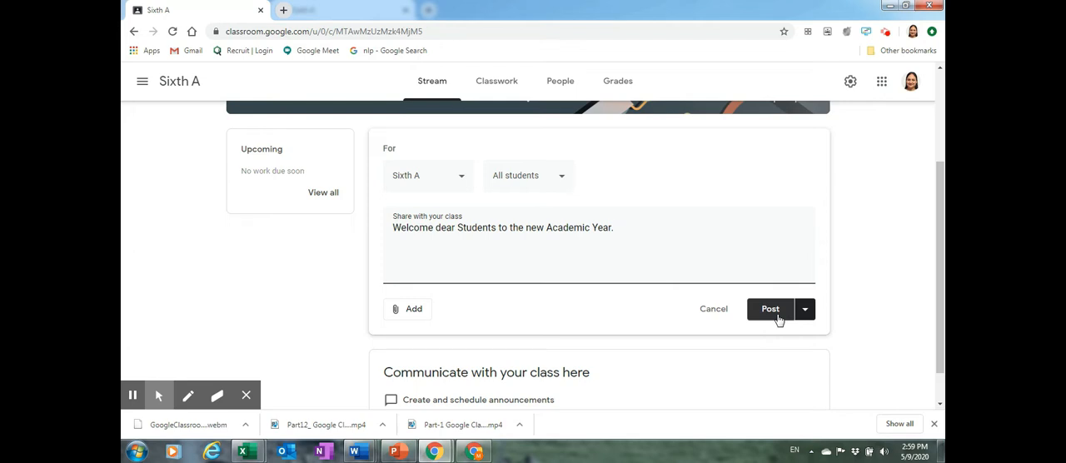
pyautogui.click(804, 311)
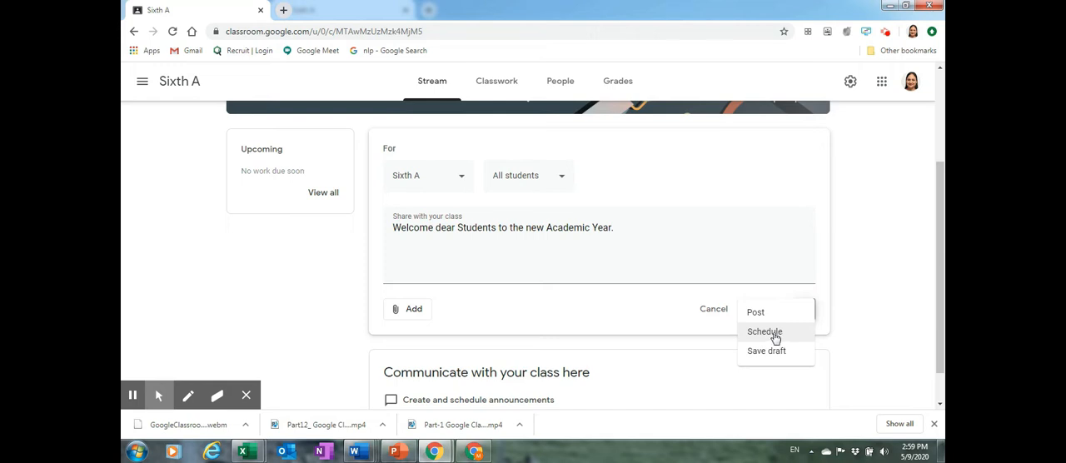
pyautogui.click(766, 333)
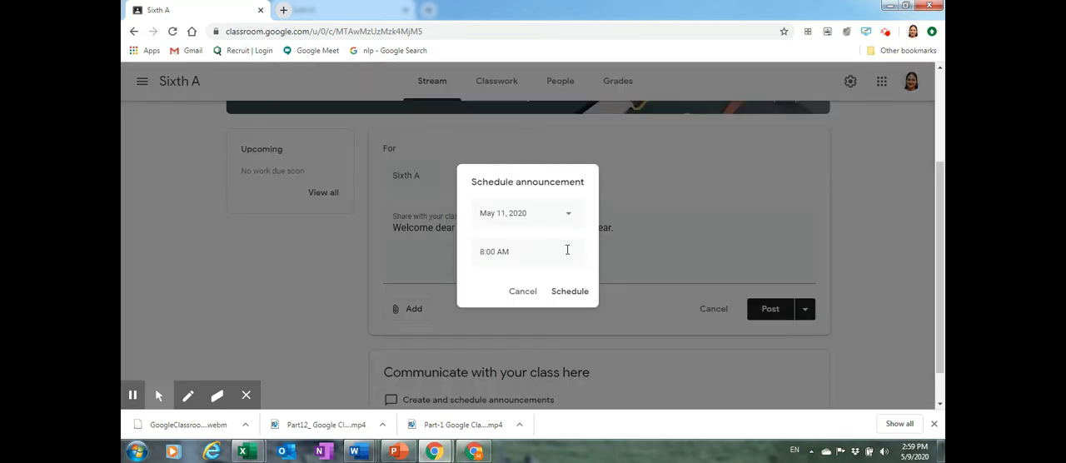
pyautogui.click(566, 218)
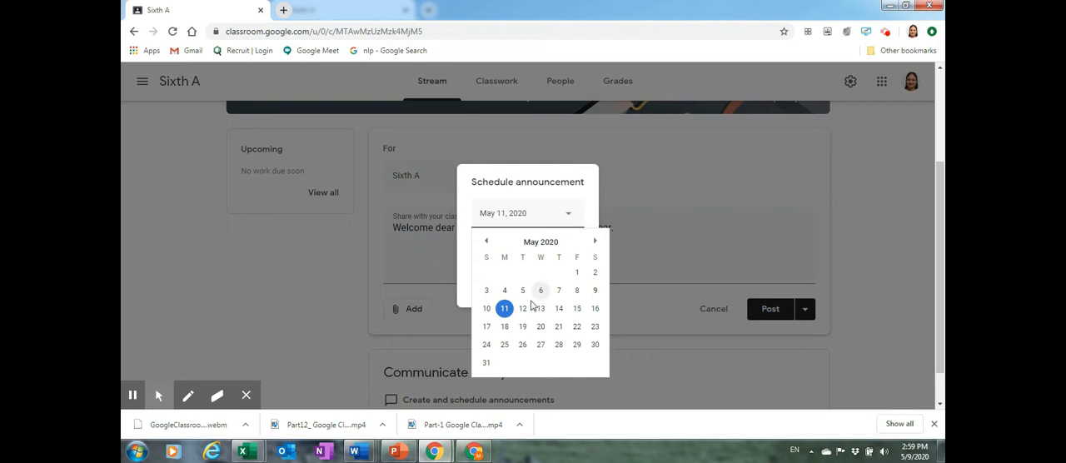
pyautogui.click(486, 308)
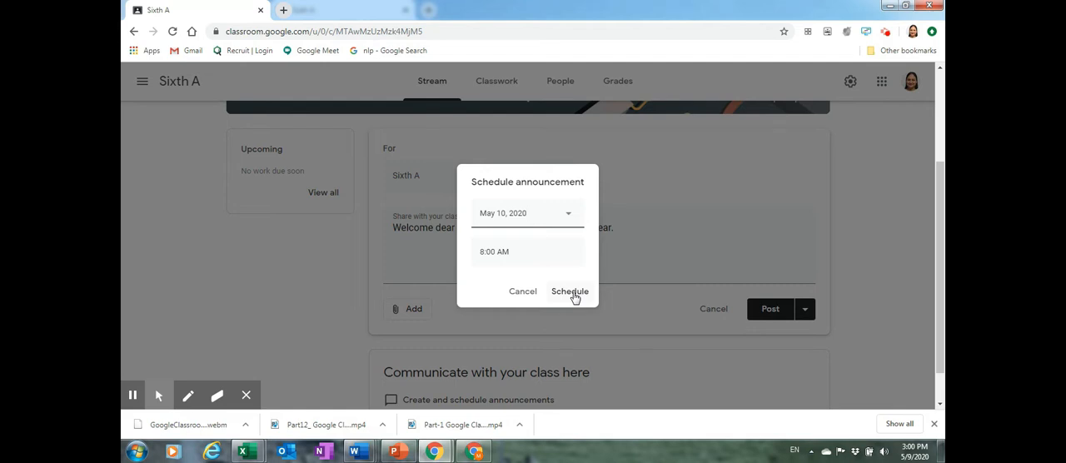
pyautogui.click(517, 291)
# Post the welcome announcement immediately and check it in the student's view of the class stream
pyautogui.click(805, 311)
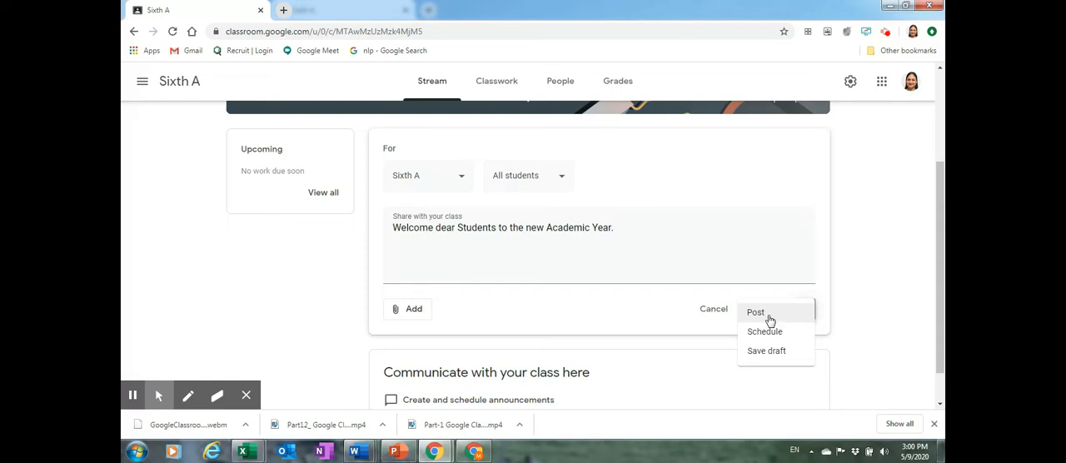
pyautogui.click(768, 315)
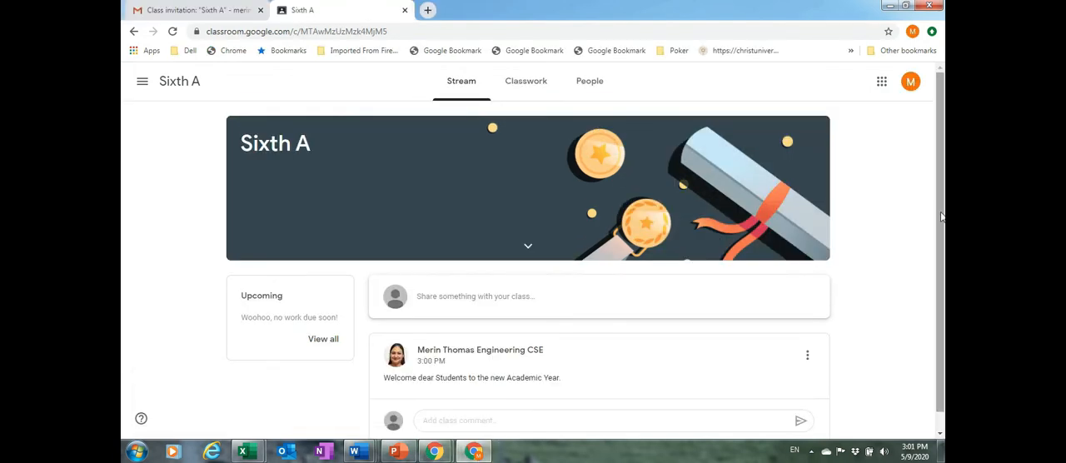
pyautogui.scroll(-1, 533, 250)
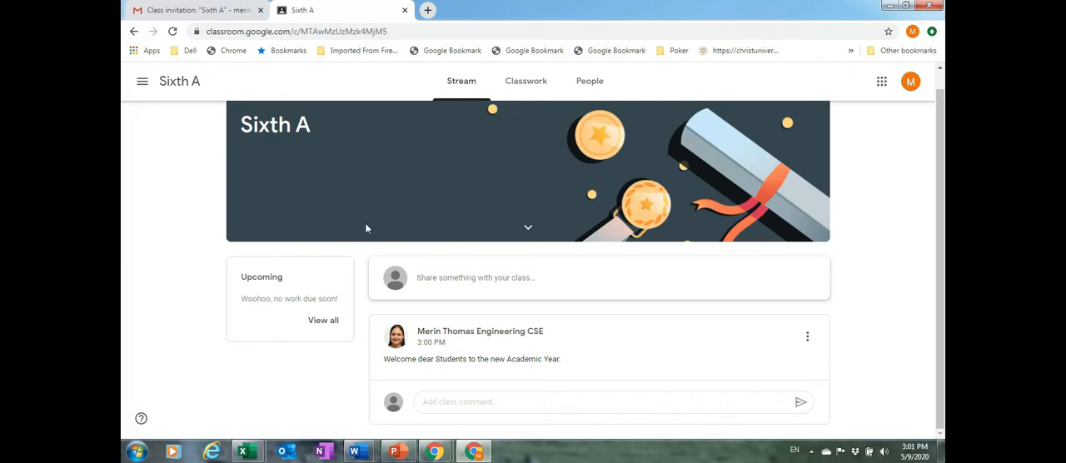
pyautogui.click(889, 6)
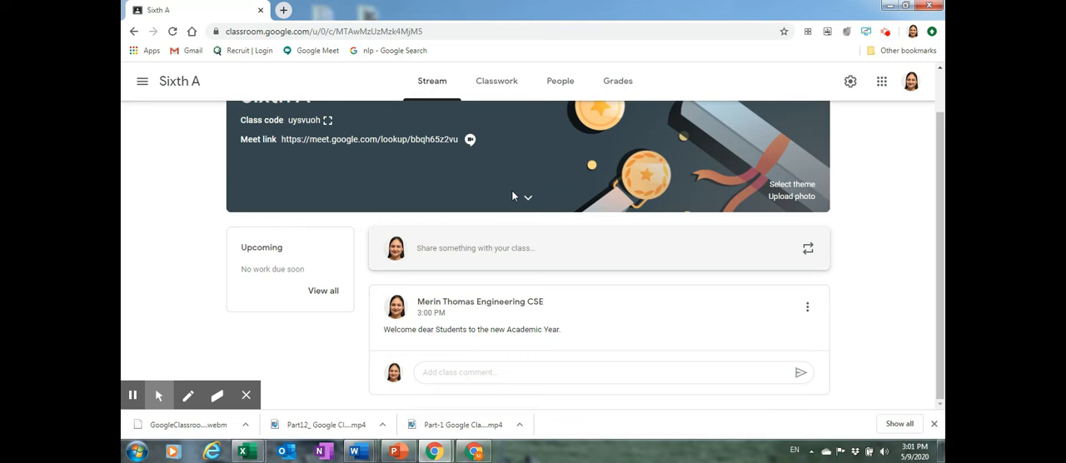
# Add a topic named Chapter 1 to the Sixth A classwork
pyautogui.click(503, 88)
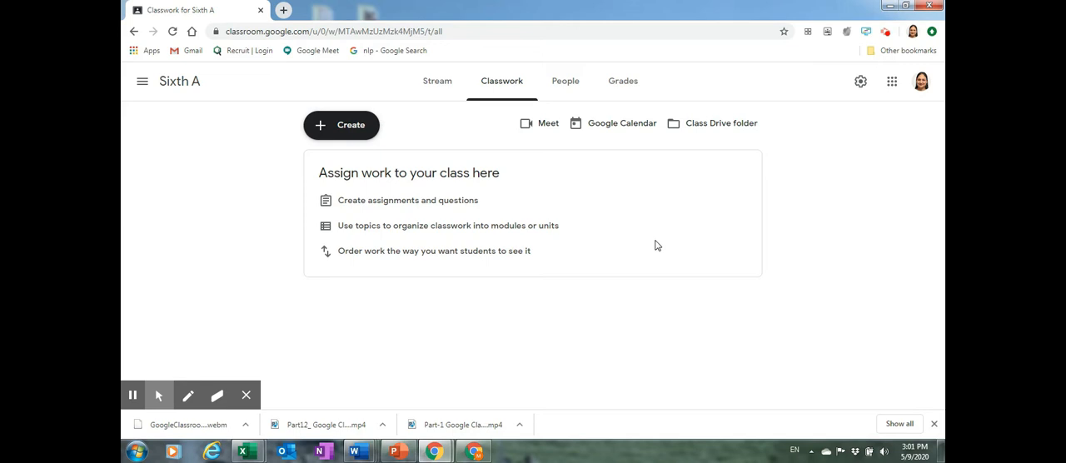
pyautogui.click(332, 133)
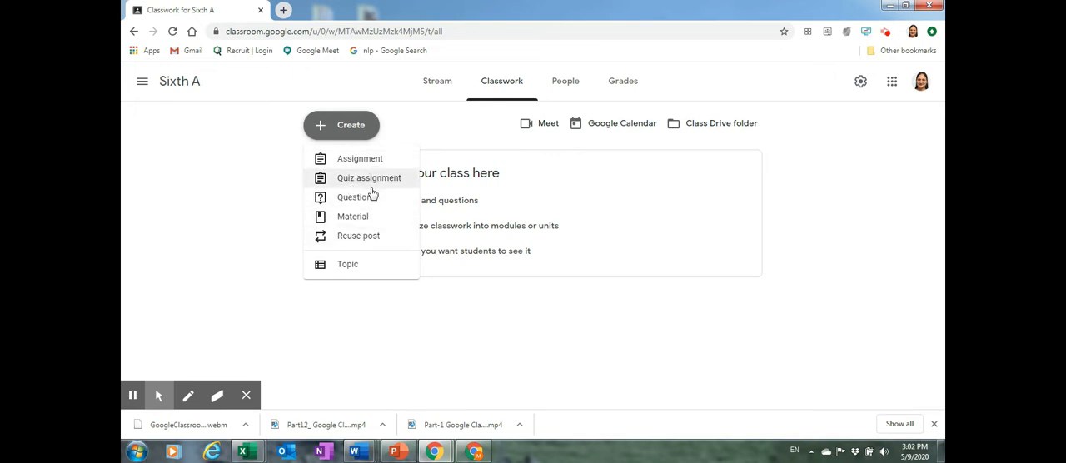
pyautogui.click(364, 266)
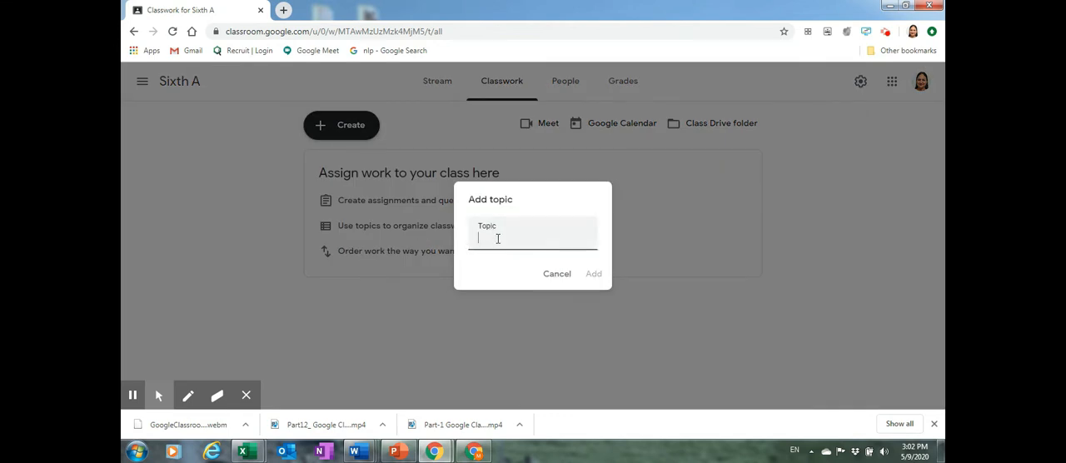
pyautogui.write('Chapter1')
pyautogui.write('1')
pyautogui.click(592, 275)
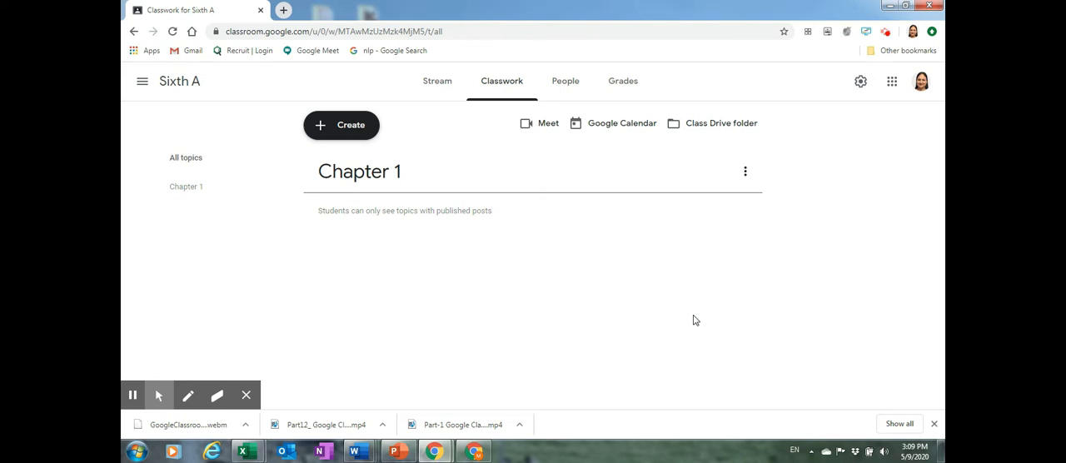
# Add a second classwork topic named Story 1 and move it below Chapter 1
pyautogui.click(331, 126)
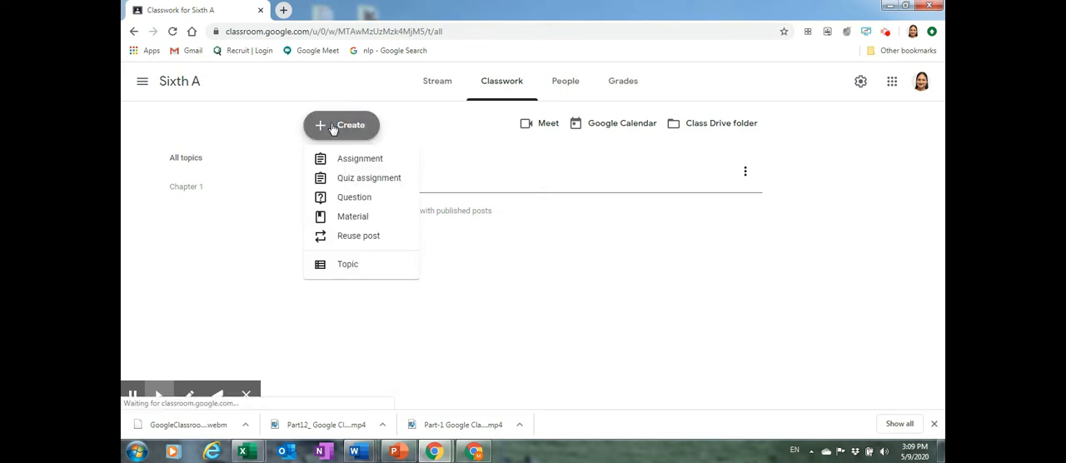
pyautogui.click(359, 264)
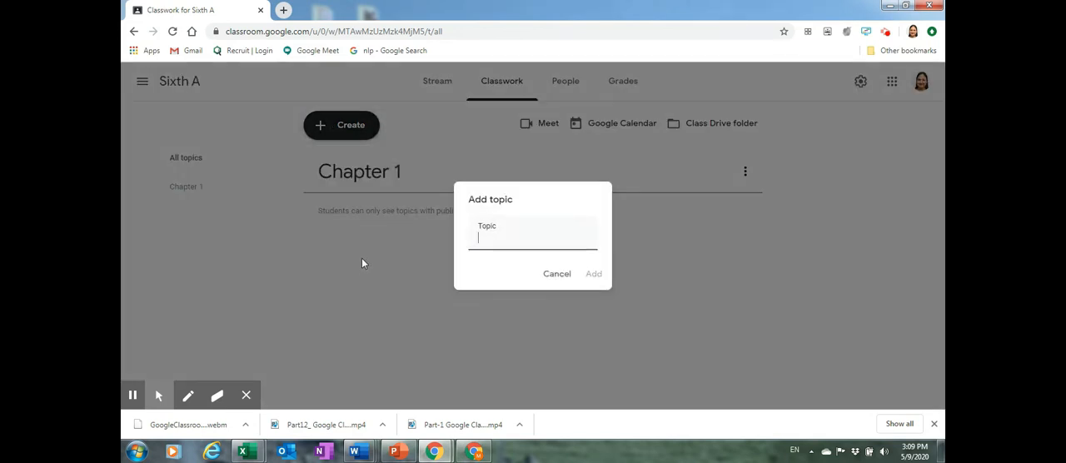
pyautogui.click(499, 240)
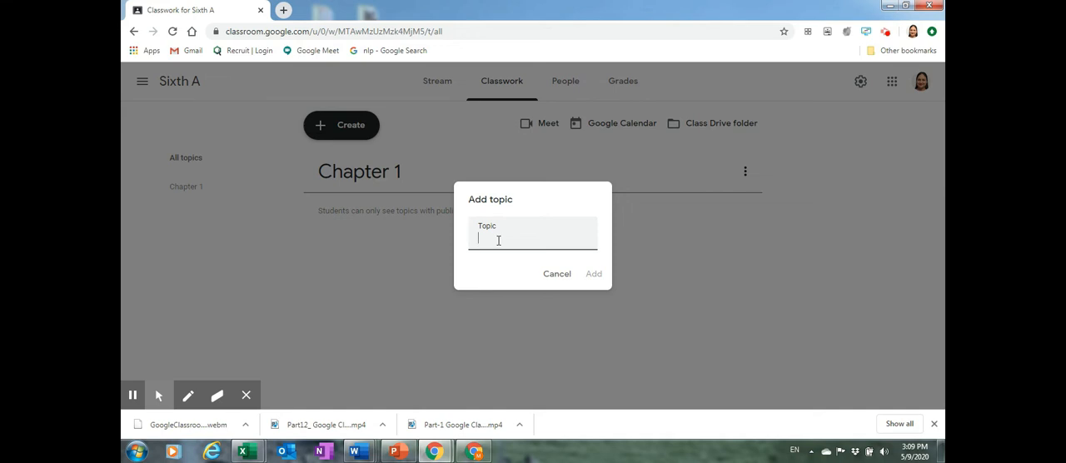
pyautogui.write('Story 1')
pyautogui.click(599, 278)
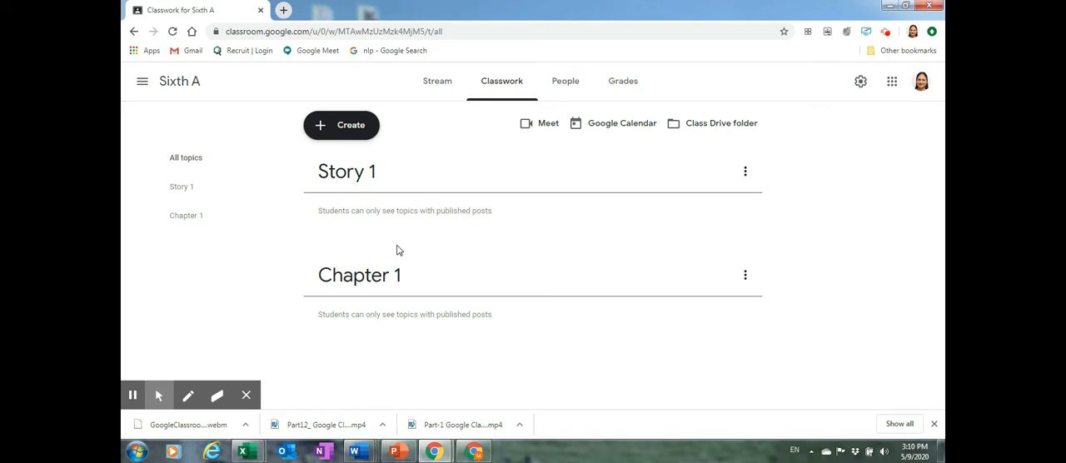
pyautogui.moveTo(357, 179); pyautogui.dragTo(392, 241)
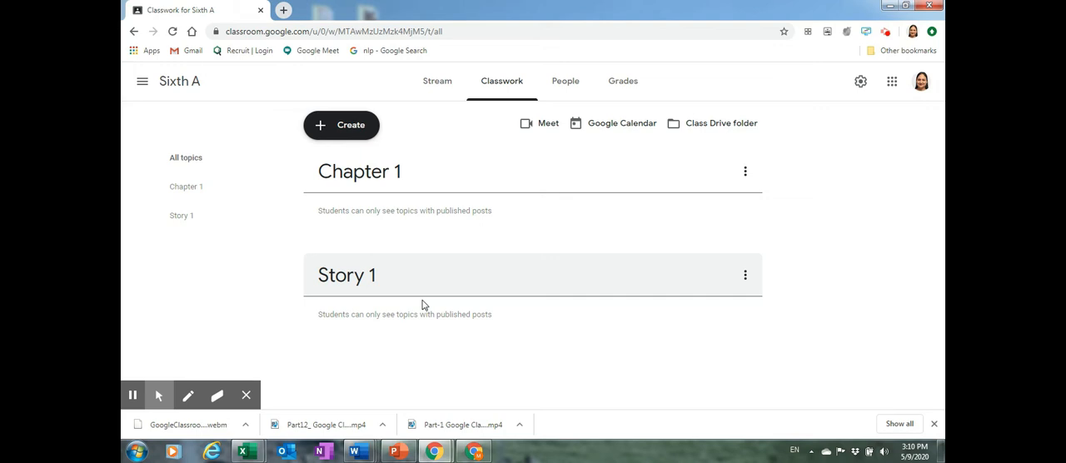
# Create a classwork material titled Story1 with the description "Story to be read by students after this hour"
pyautogui.click(351, 134)
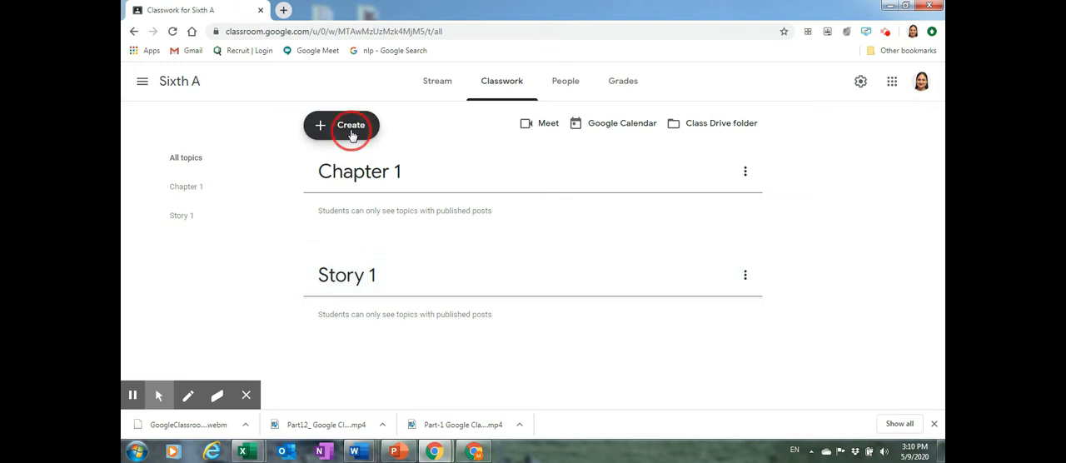
pyautogui.click(353, 215)
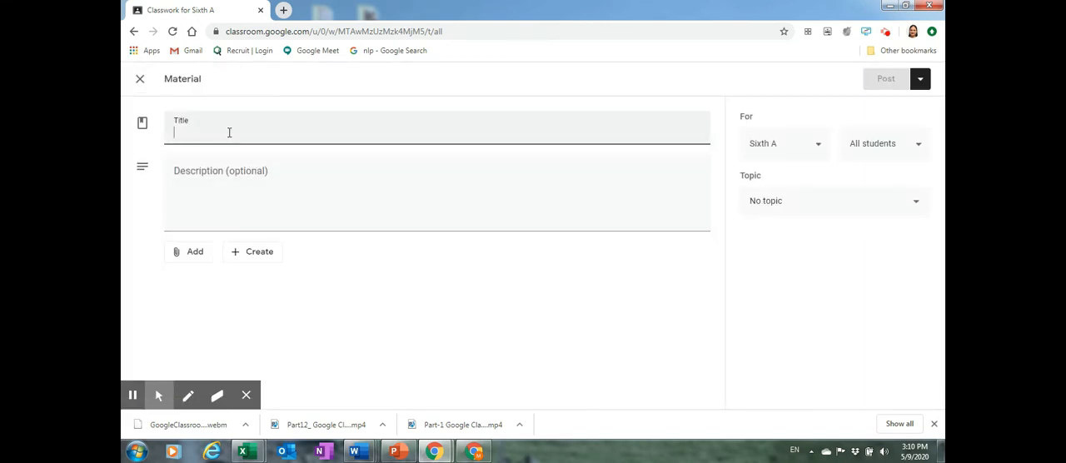
pyautogui.write('Sto')
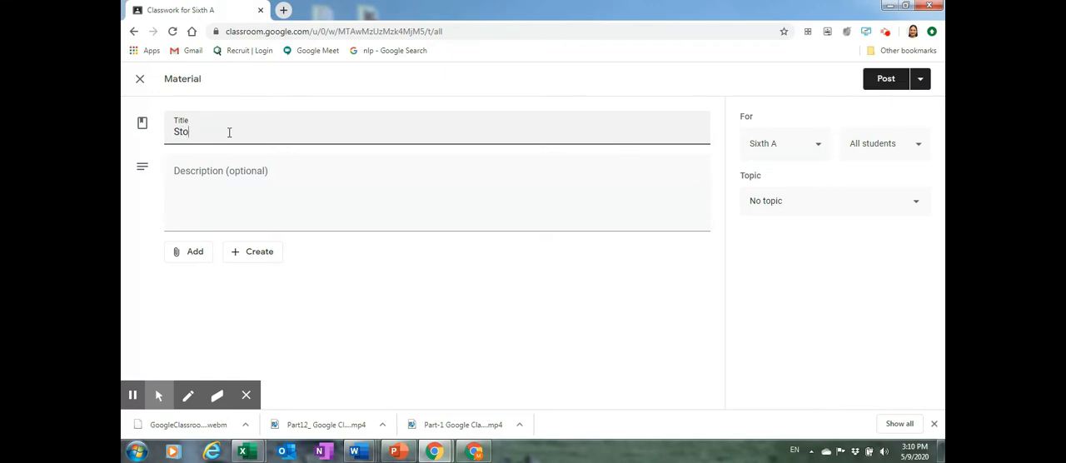
pyautogui.write('ry1')
pyautogui.click(211, 172)
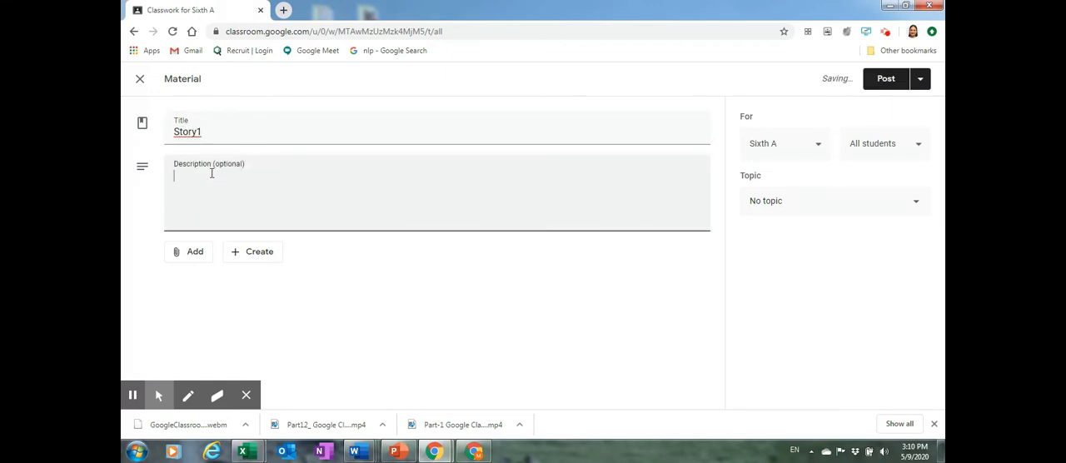
pyautogui.write('Story to be read by stu')
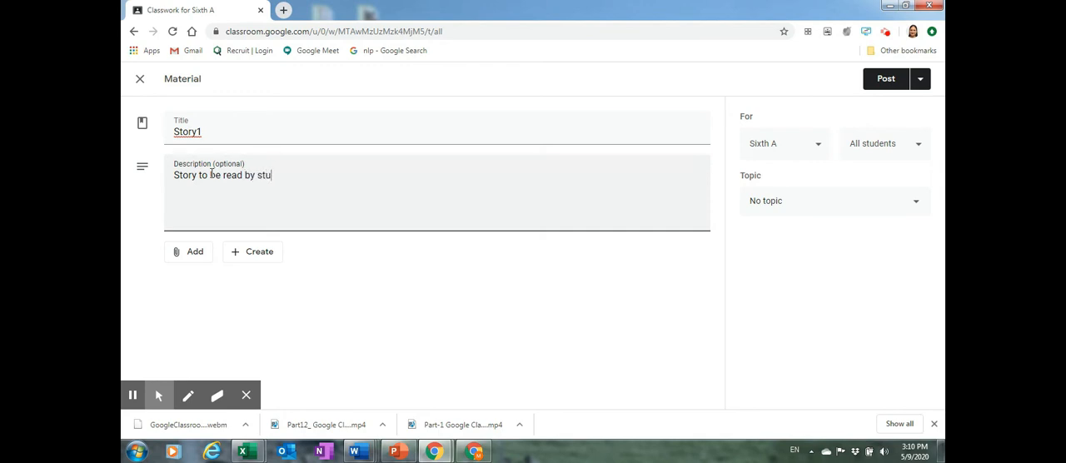
pyautogui.write('dents after this hour')
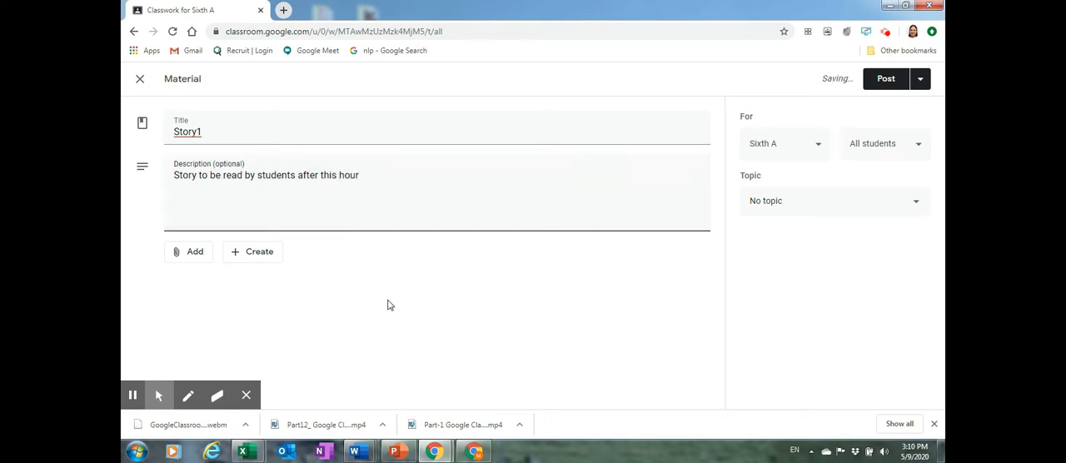
# Upload document.pdf from the computer and attach it to the Story1 material
pyautogui.click(196, 253)
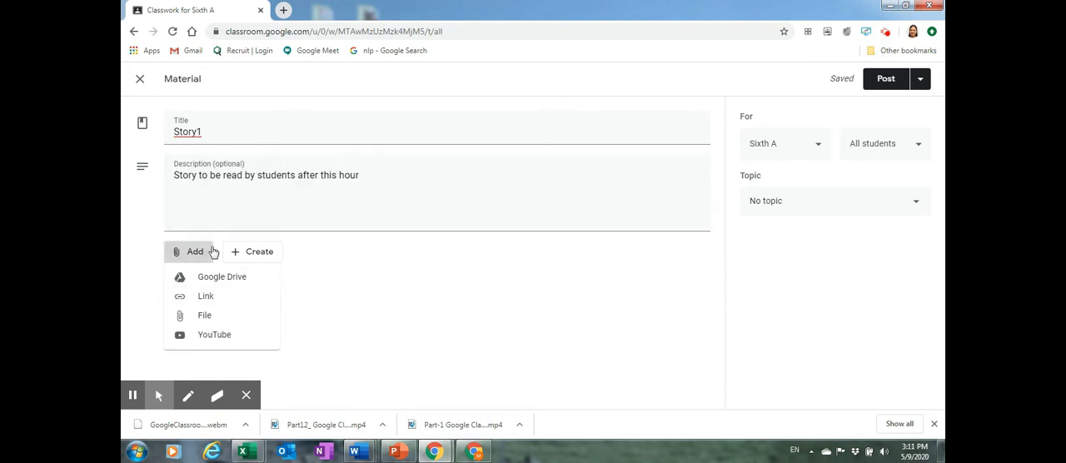
pyautogui.click(200, 318)
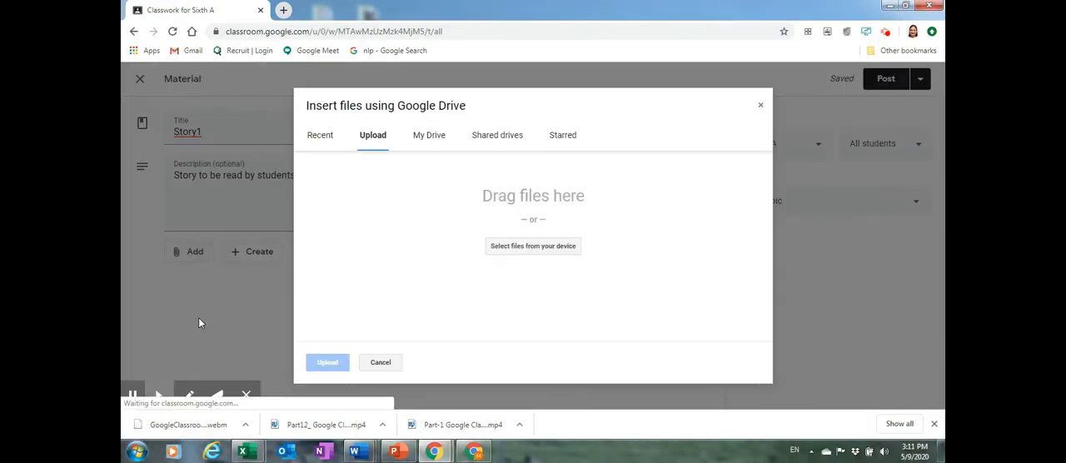
pyautogui.click(372, 142)
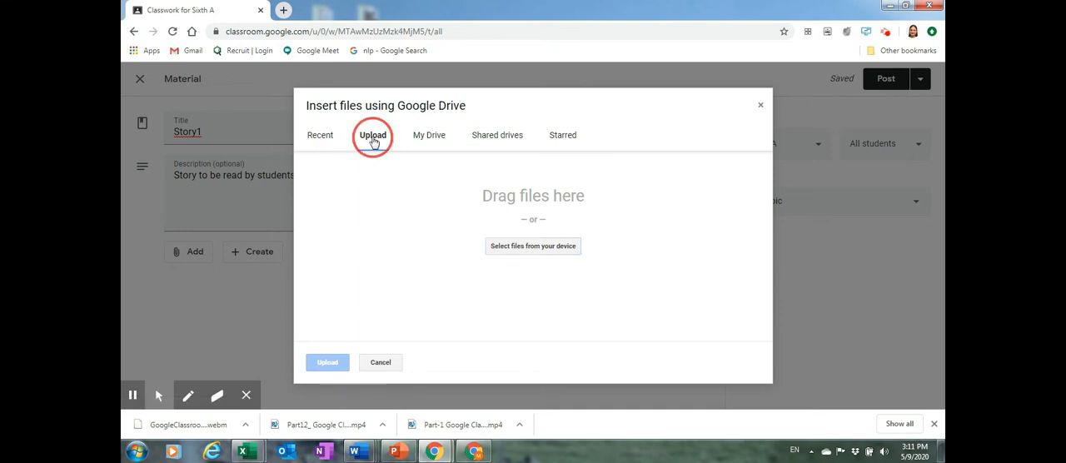
pyautogui.click(544, 248)
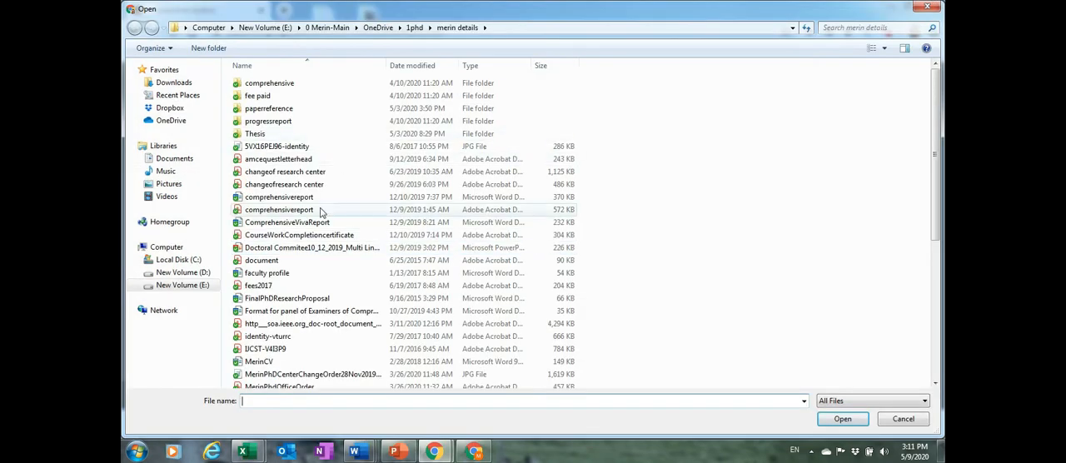
pyautogui.click(265, 260)
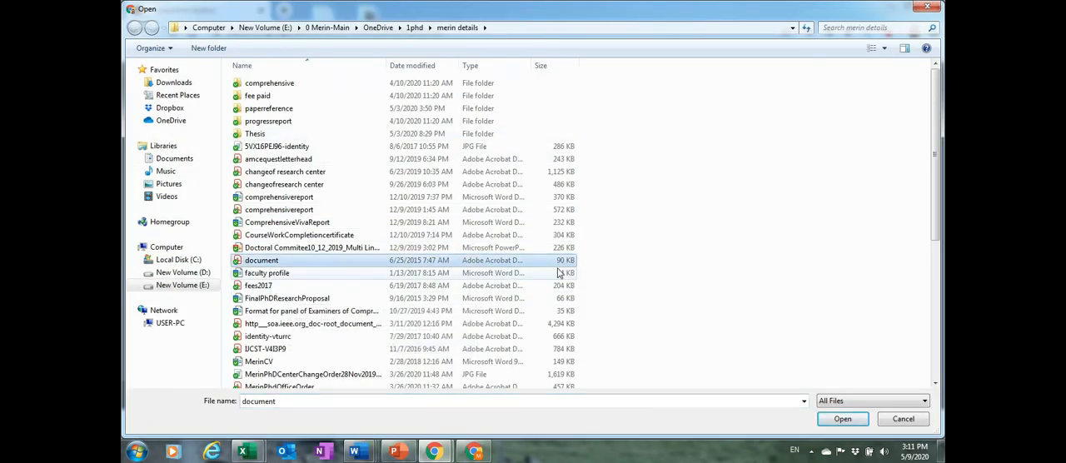
pyautogui.click(841, 419)
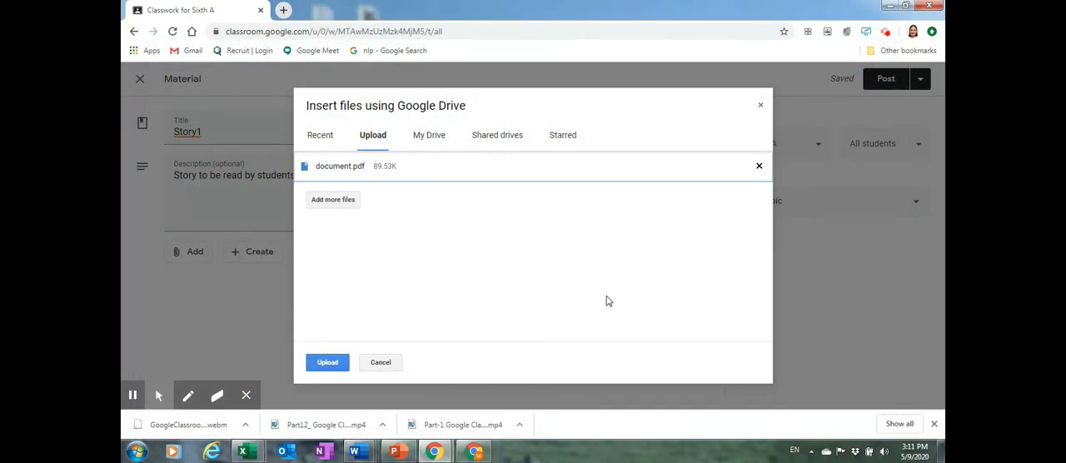
pyautogui.click(333, 364)
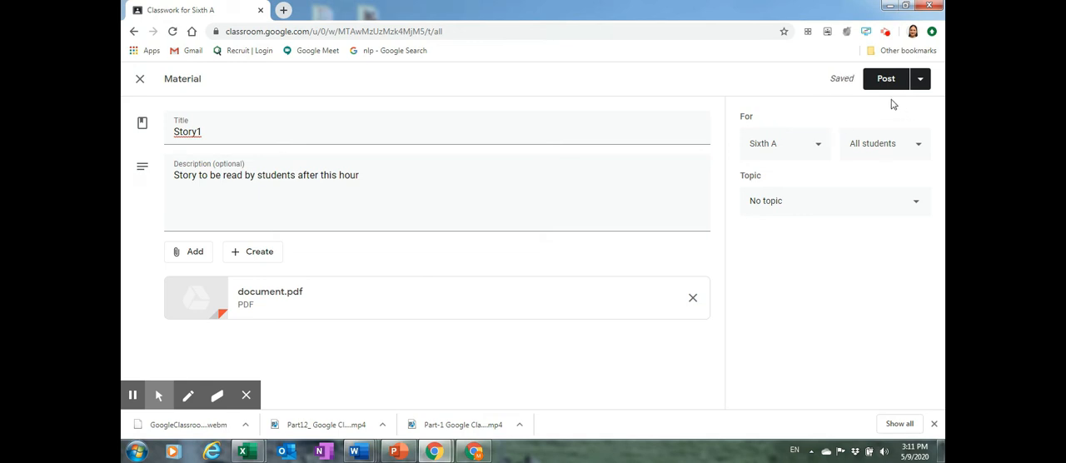
# Post the story material to the class and move it under the Story 1 topic
pyautogui.click(924, 83)
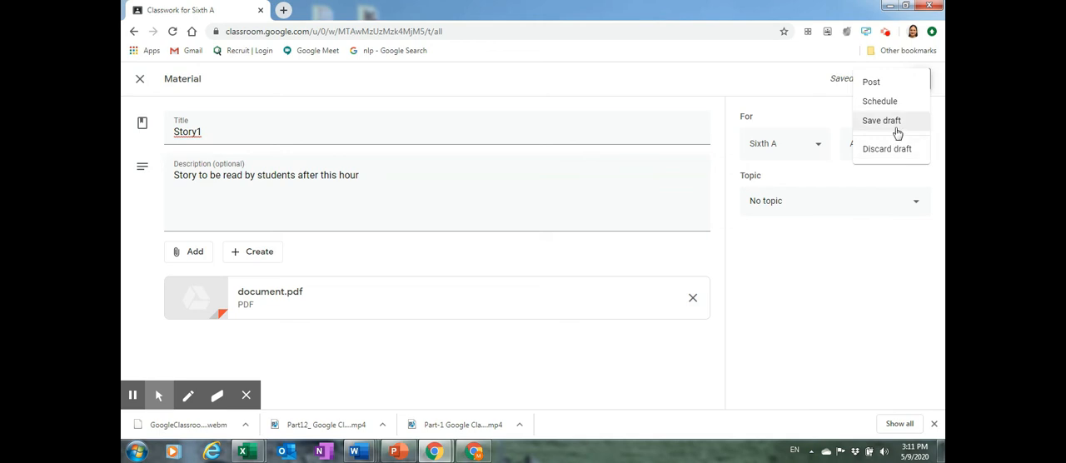
pyautogui.click(872, 83)
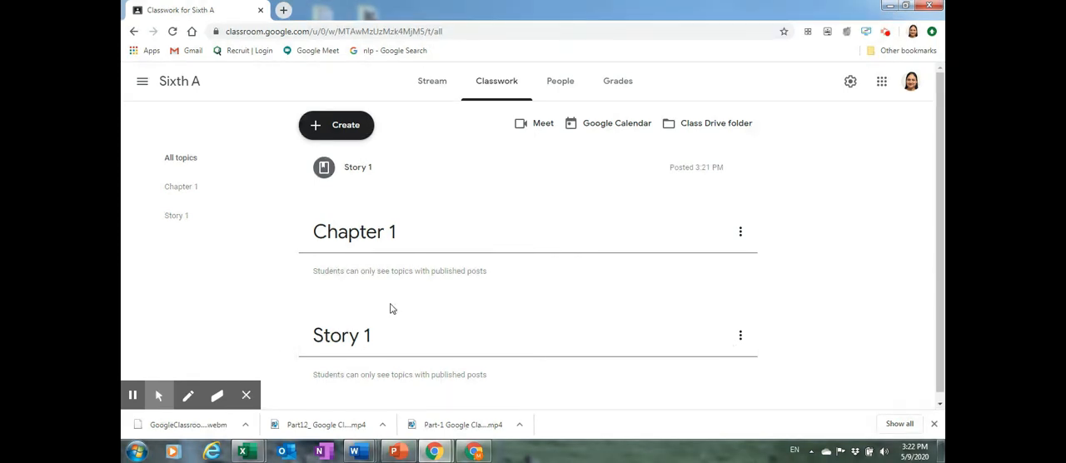
pyautogui.moveTo(325, 170); pyautogui.dragTo(389, 293)
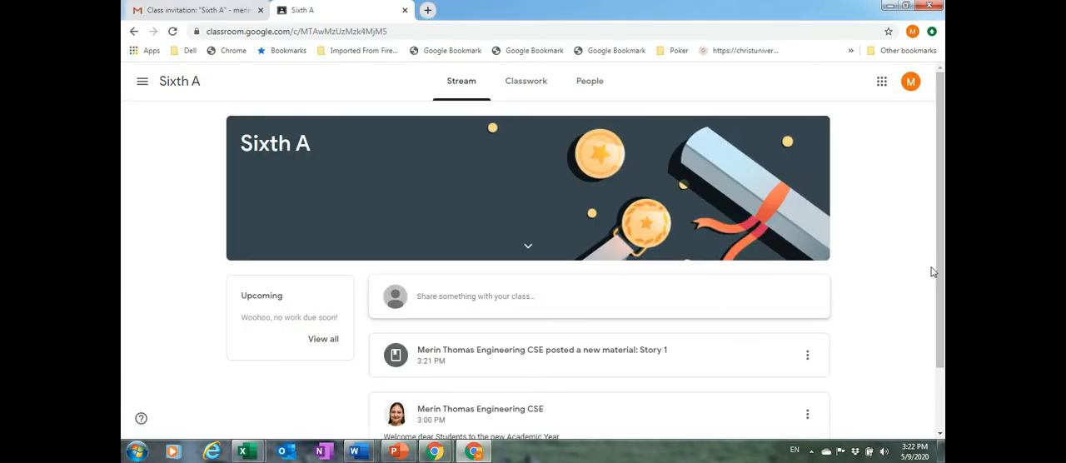
# Examine the posted Story 1 material in the student's class view, and return to the teacher's classwork page
pyautogui.scroll(-2, 941, 263)
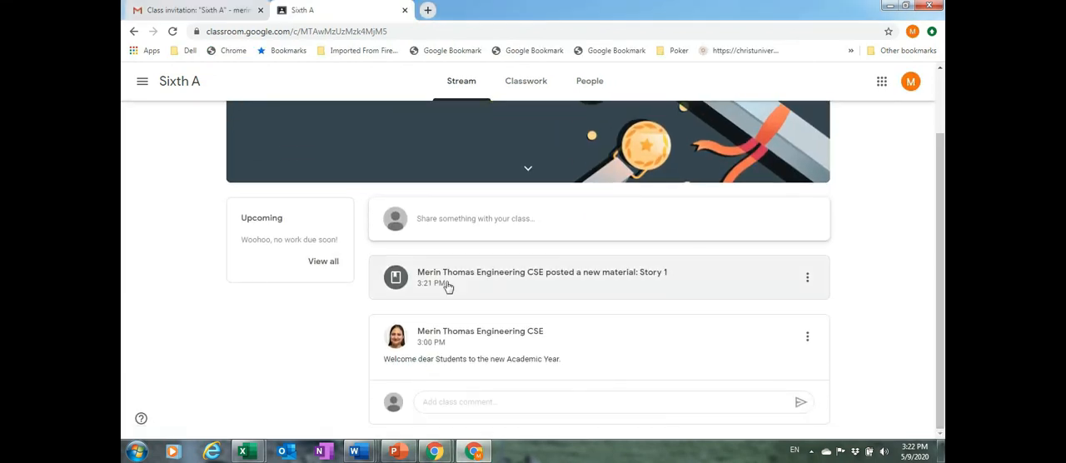
pyautogui.click(621, 279)
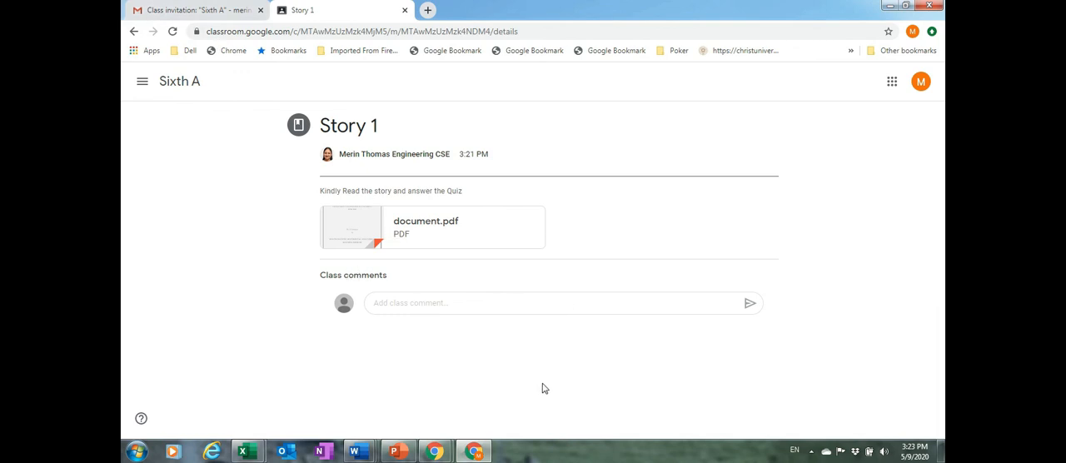
pyautogui.moveTo(442, 454)
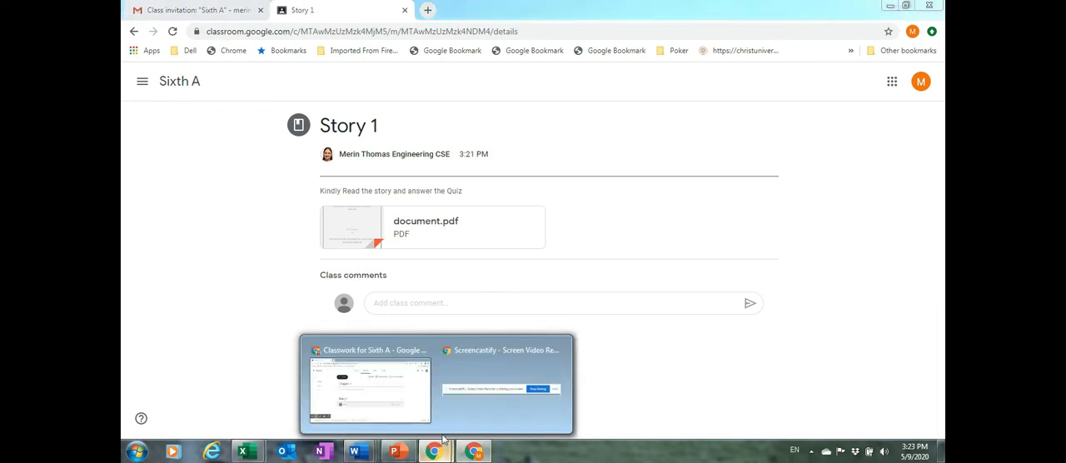
pyautogui.click(397, 371)
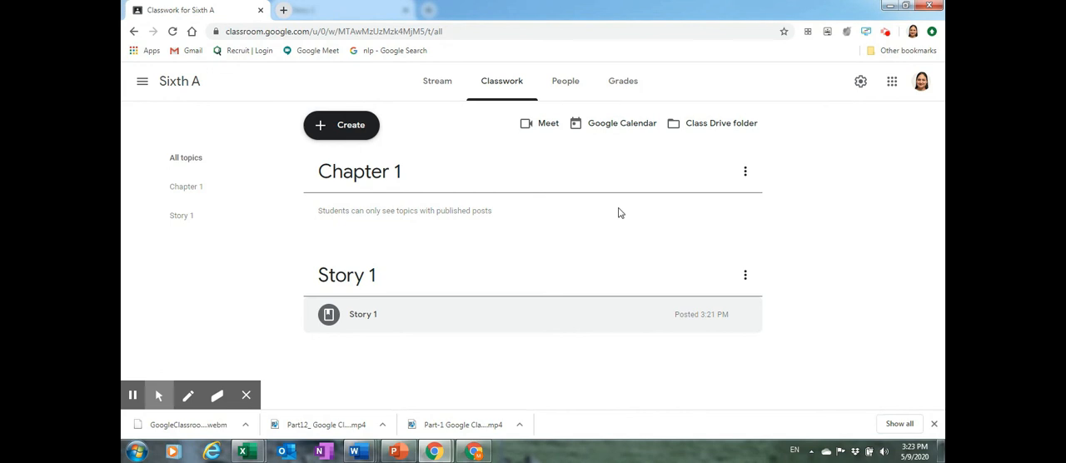